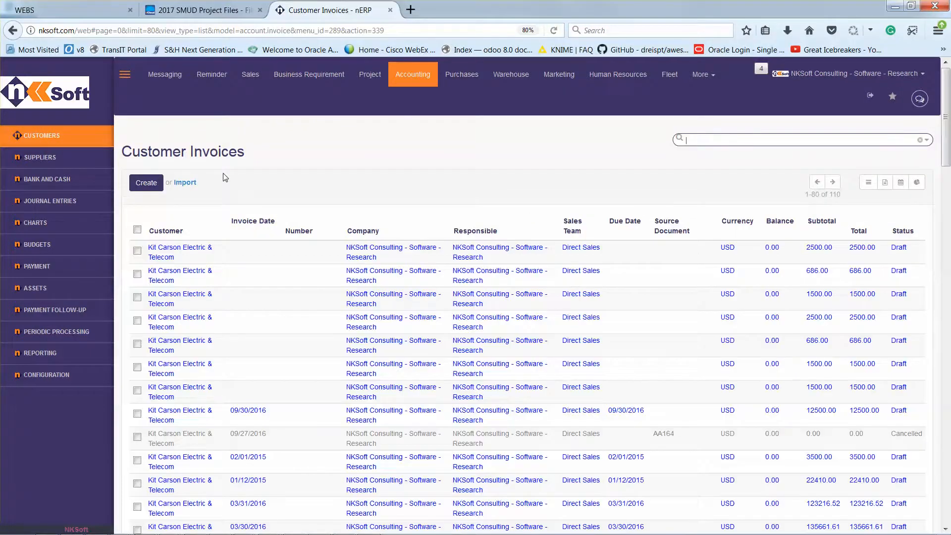
Sort the customer invoices by invoice date in descending order and open the first Kit Carson Electric & Telecom draft for 1500.00
click(250, 222)
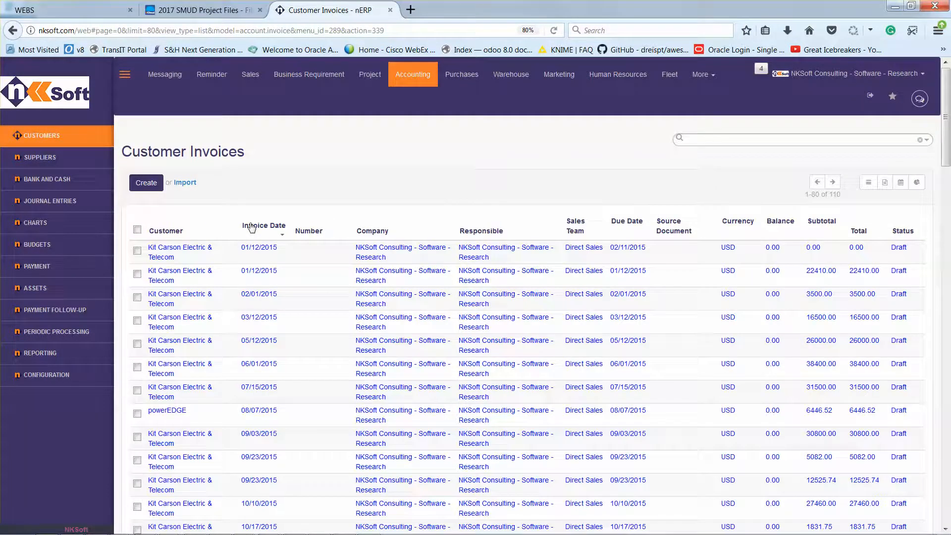
click(251, 227)
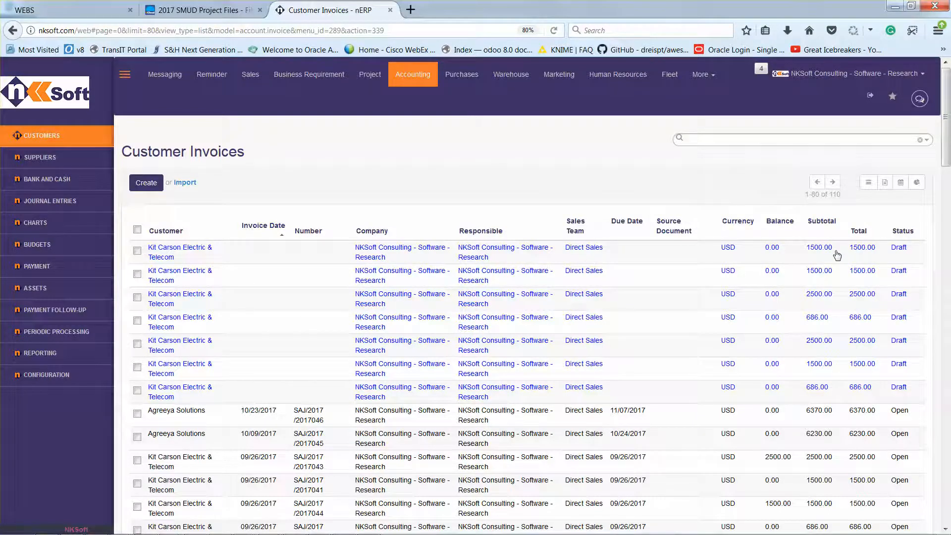
click(899, 250)
click(192, 256)
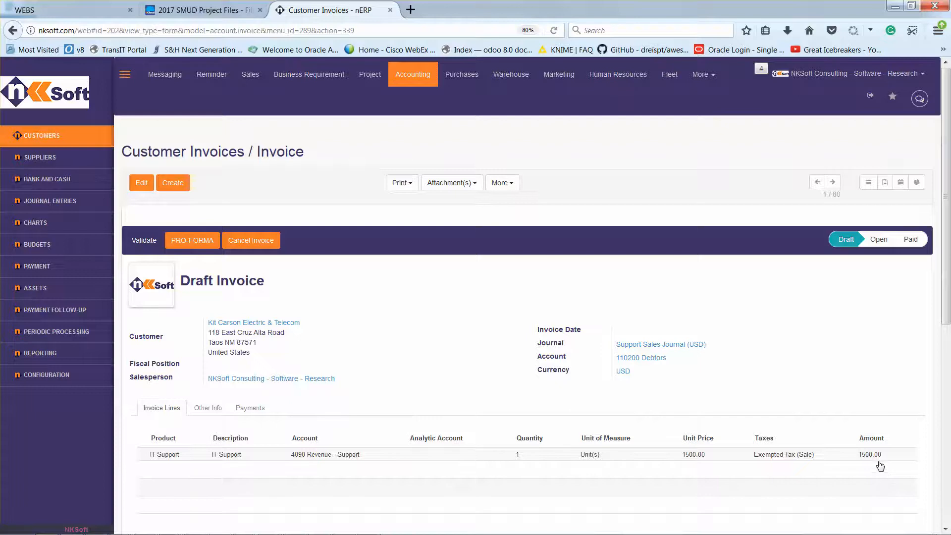
Edit the draft invoice and set its invoice date to 11/01/2017
click(140, 184)
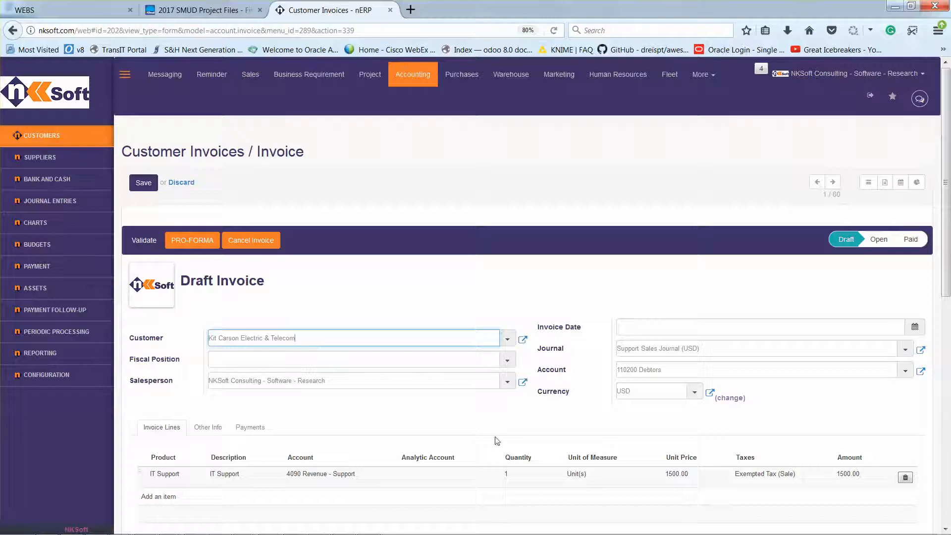
click(916, 329)
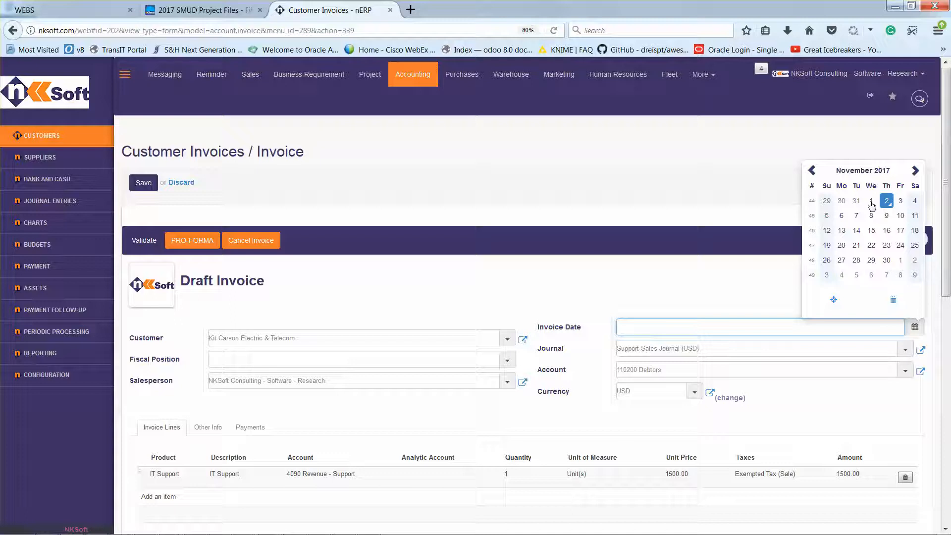
click(873, 202)
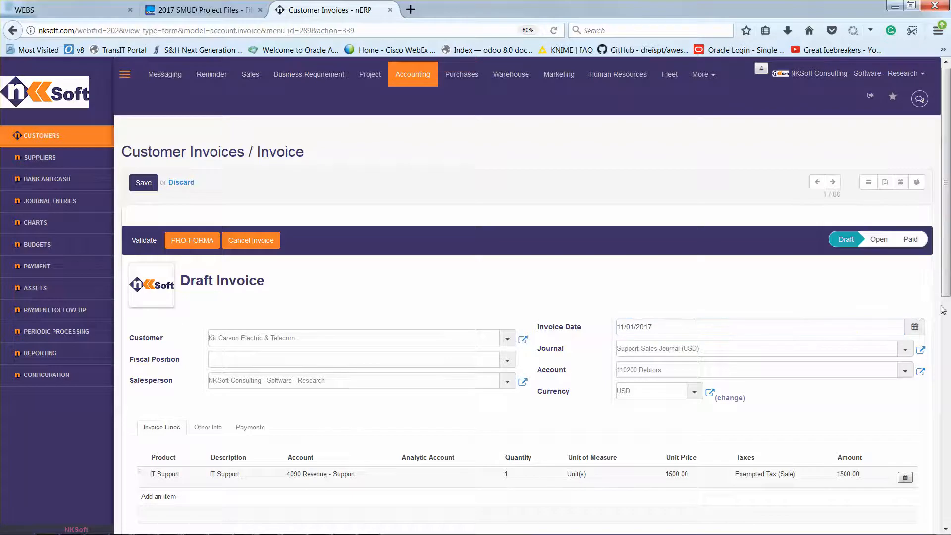
In the invoice's Additional Information, replace the support month, along with the year and comma following it, with "October"
drag(945, 297, 927, 420)
scroll(927, 420, down, 1)
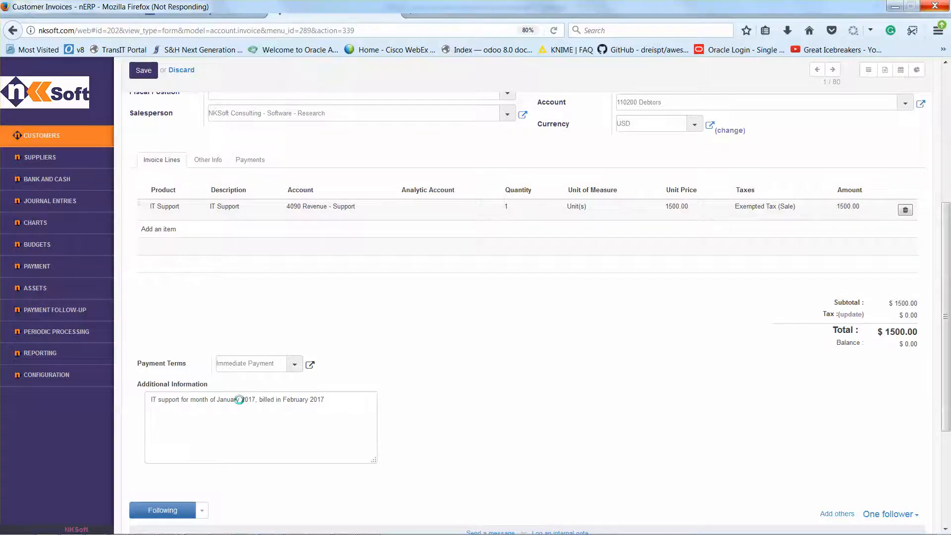
click(266, 449)
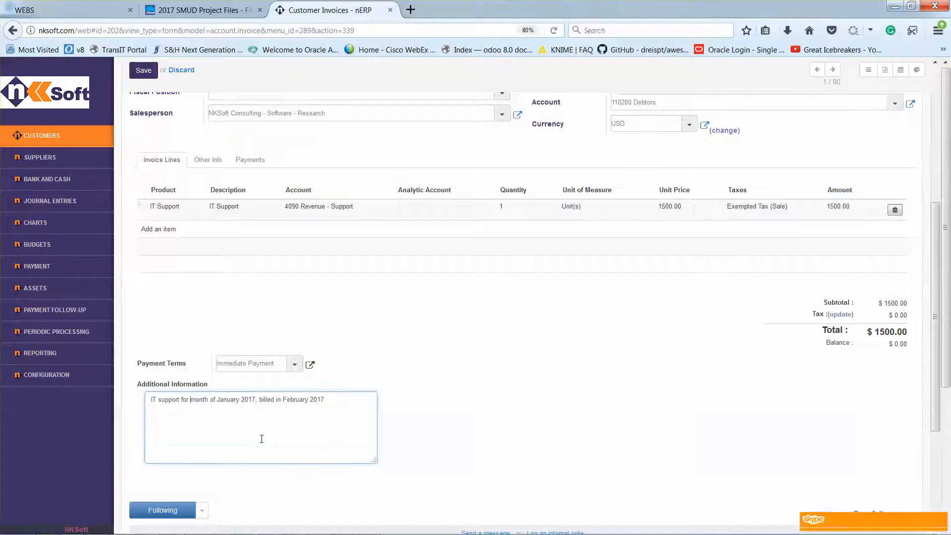
click(242, 401)
key(BackSpace)
key(BackSpace)
key(BackSpace)
key(BackSpace)
key(BackSpace)
key(BackSpace)
key(BackSpace)
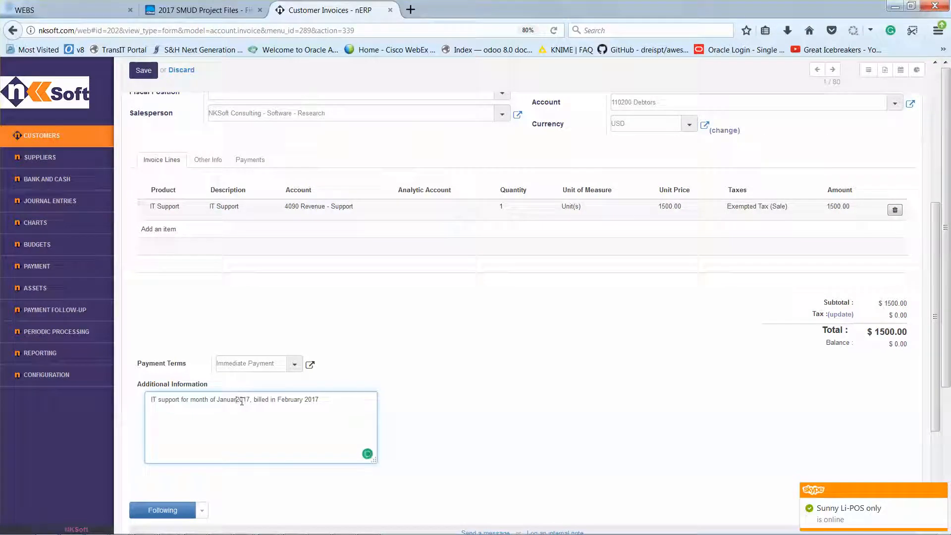
key(BackSpace)
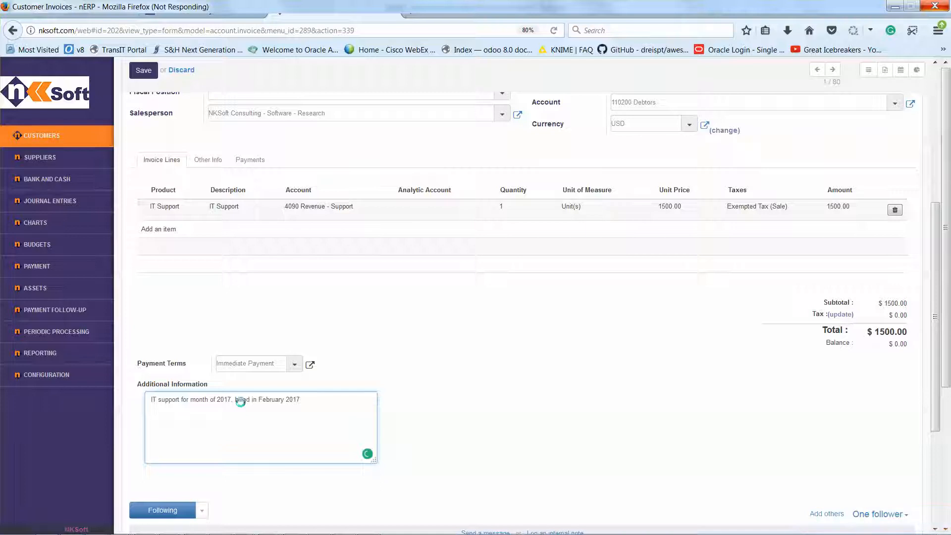
key(BackSpace)
key(BackSpace)
key(BackSpace)
key(BackSpace)
key(BackSpace)
key(BackSpace)
text(October)
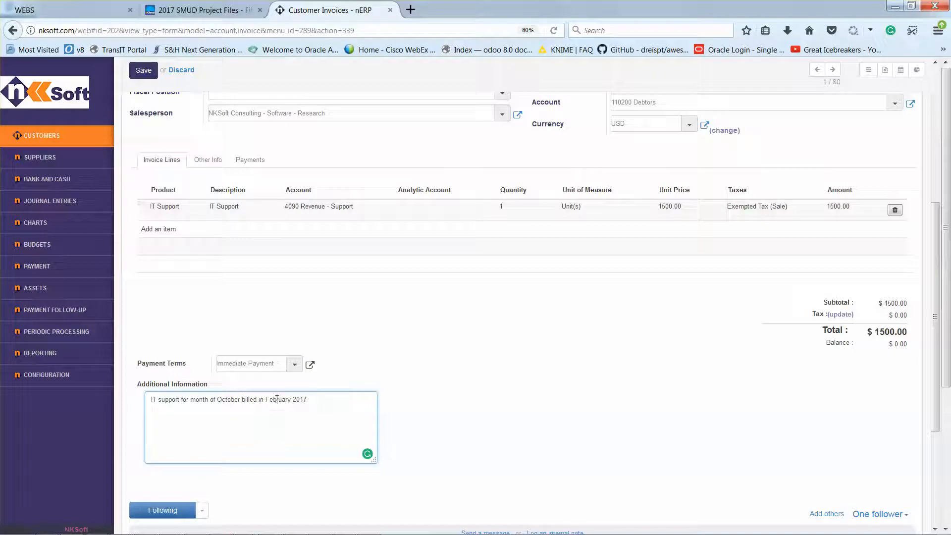
Change the billing month in the Additional Information text to November and save the invoice
double_click(277, 399)
key(BackSpace)
text(Nov)
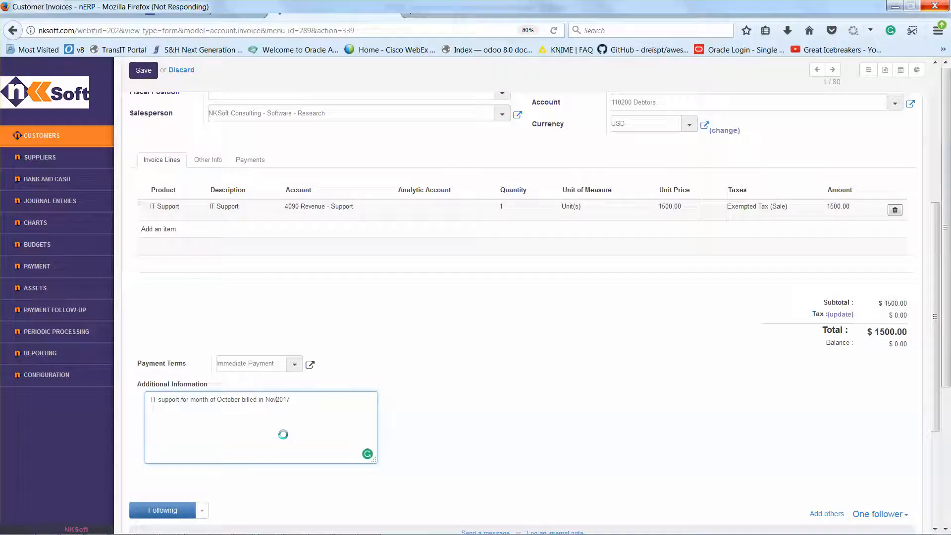
text(ember)
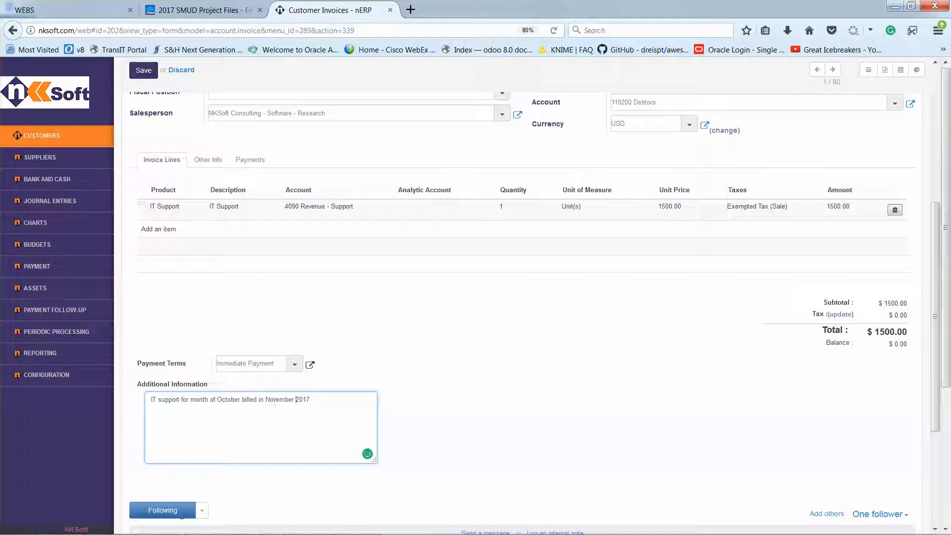
click(147, 72)
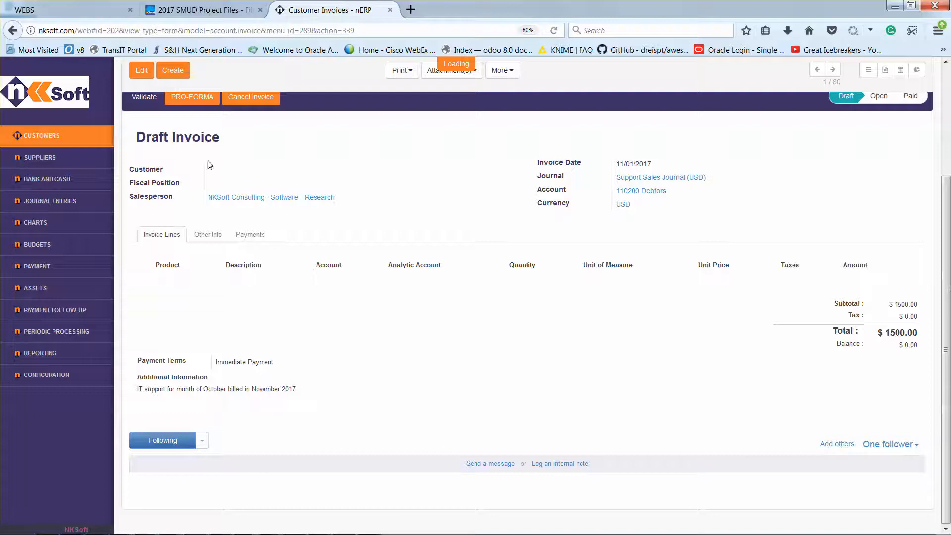
Validate the draft invoice and start composing the email that sends it to the customer
click(140, 98)
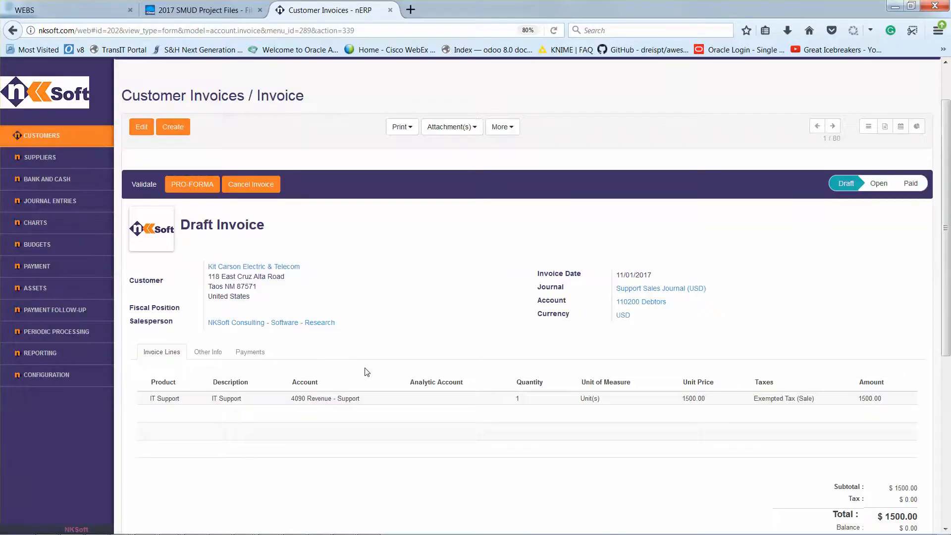
click(143, 185)
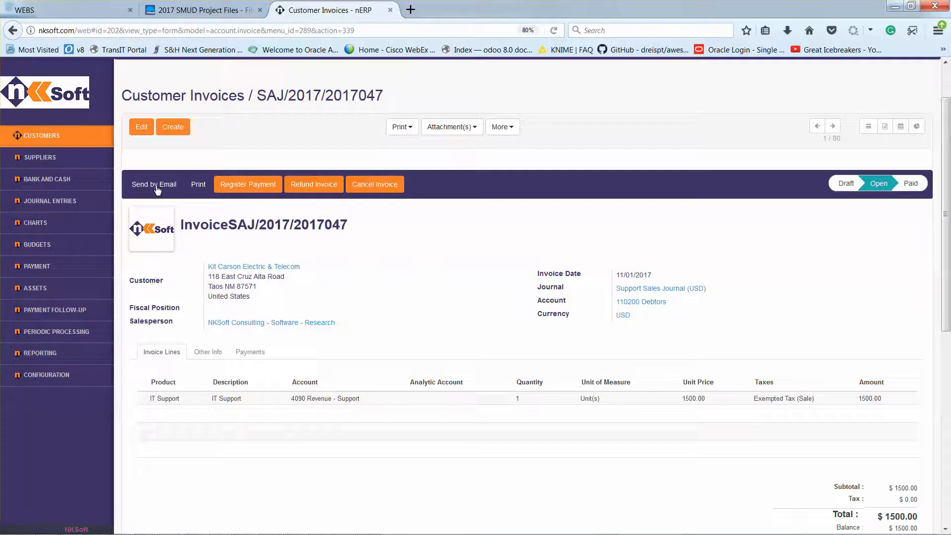
click(156, 188)
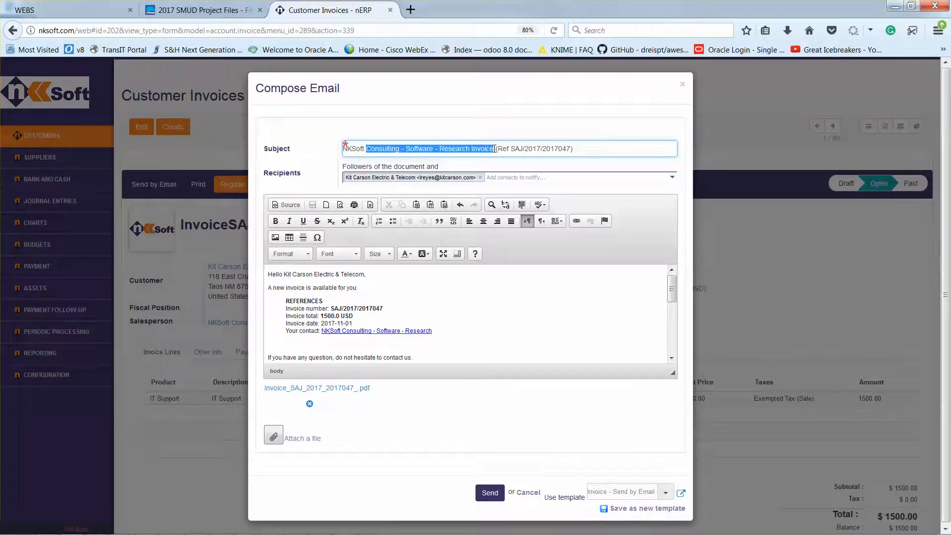
Reword the email subject before the invoice reference as "NKSoft Invoice for Support November 2017"
text(inv)
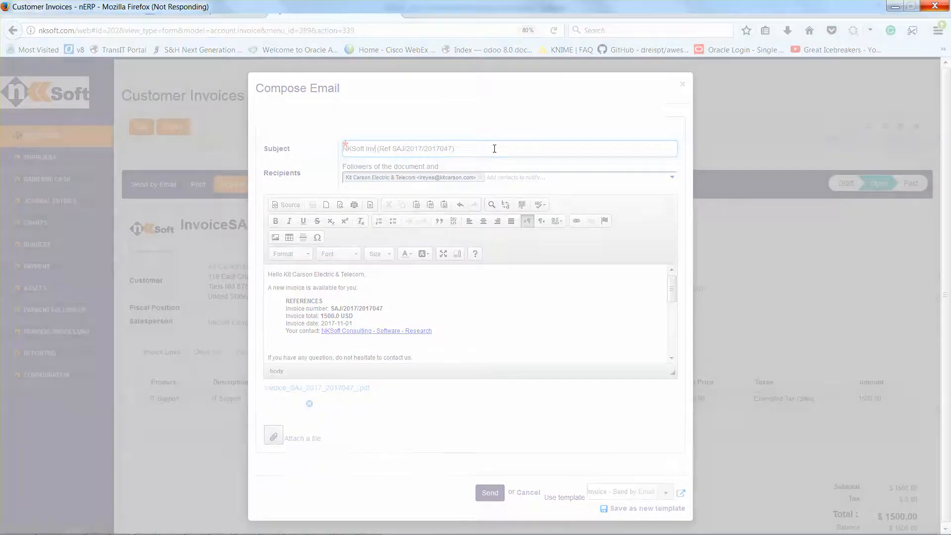
text(oice for Supp)
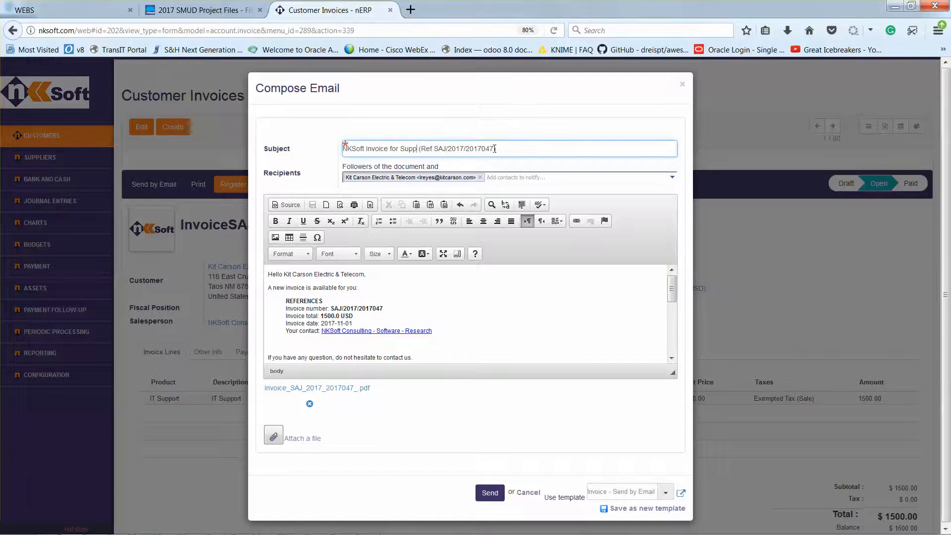
text(ort)
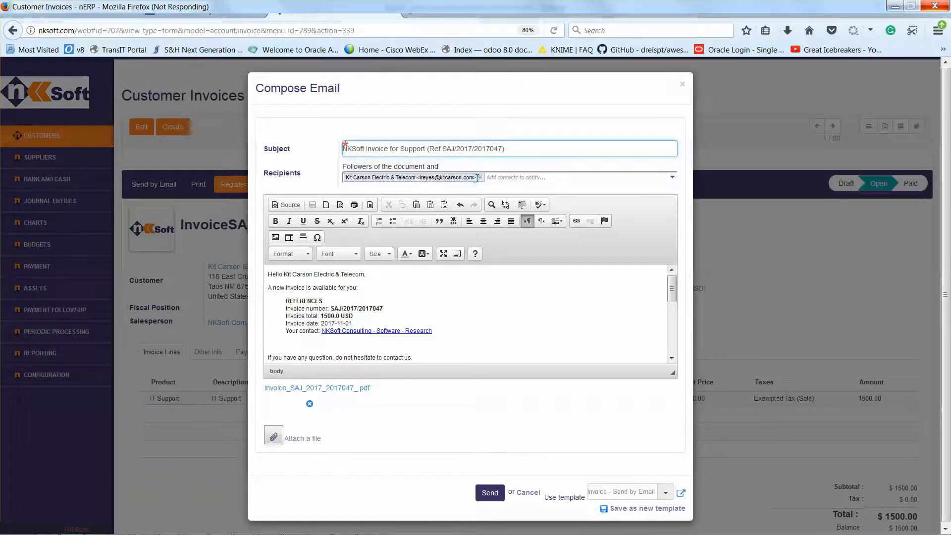
text(Nove )
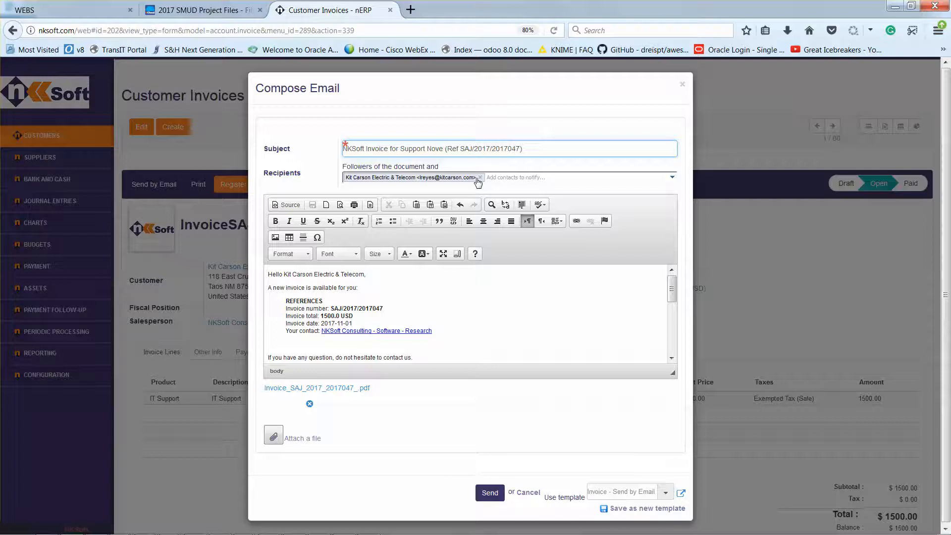
text(mber 2107)
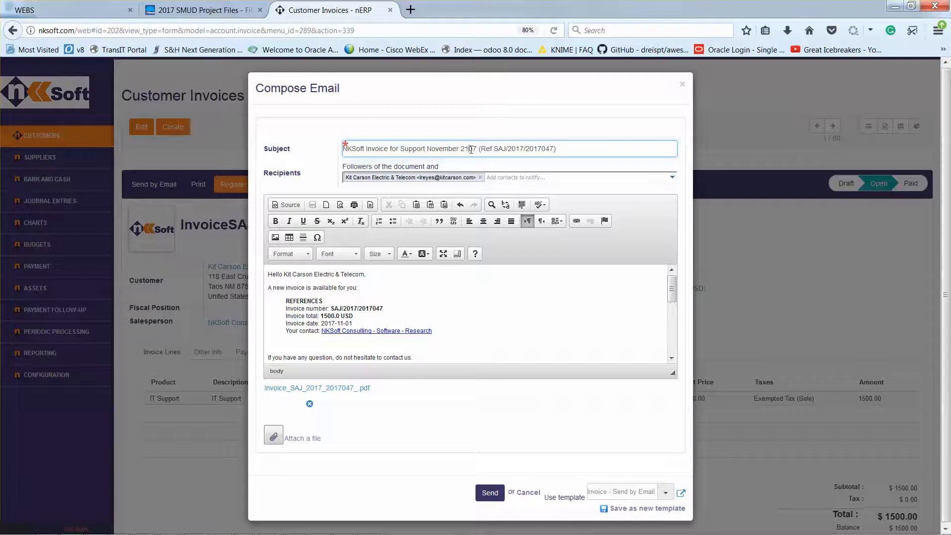
key(BackSpace)
text(0)
key(BackSpace)
text(1)
Replace the email's default recipient with the kitcarson.com contact found by surname
click(481, 177)
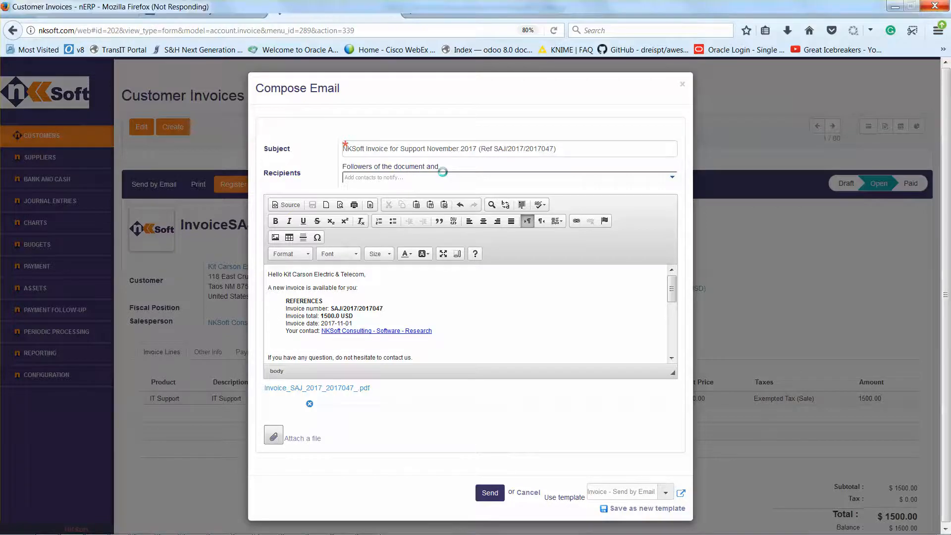
click(444, 172)
text(gonzale)
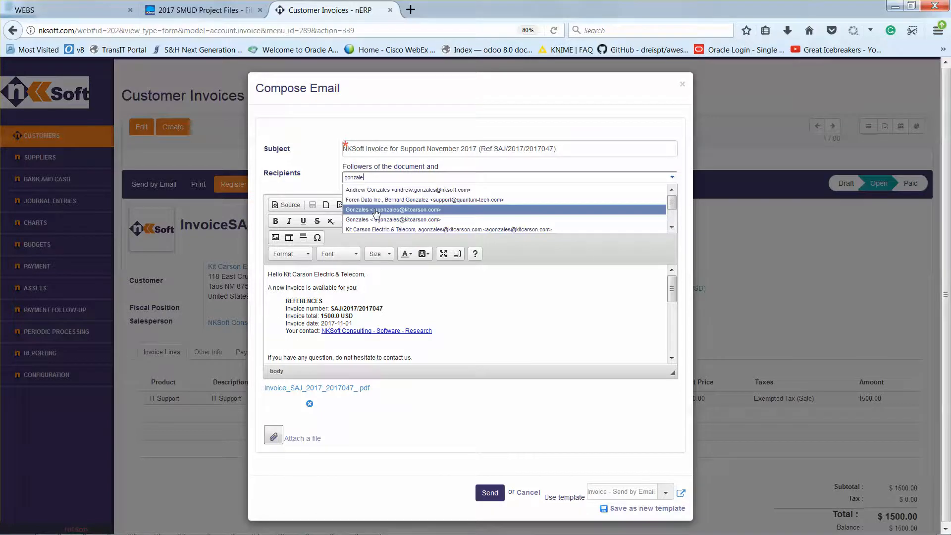
click(375, 213)
click(436, 213)
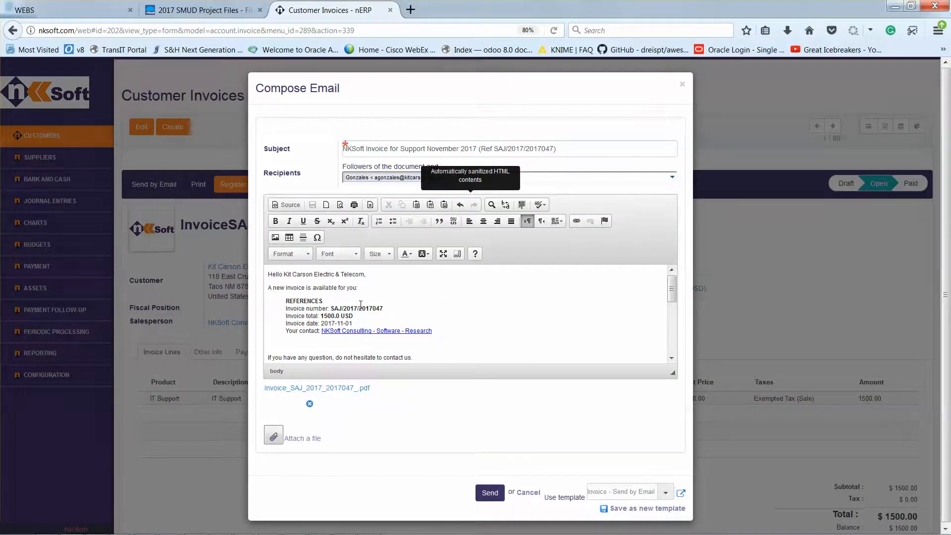
Replace the greeting line of the email body with "Hello, attached is an invoice for IT support for the month October 2017"
drag(369, 275, 267, 275)
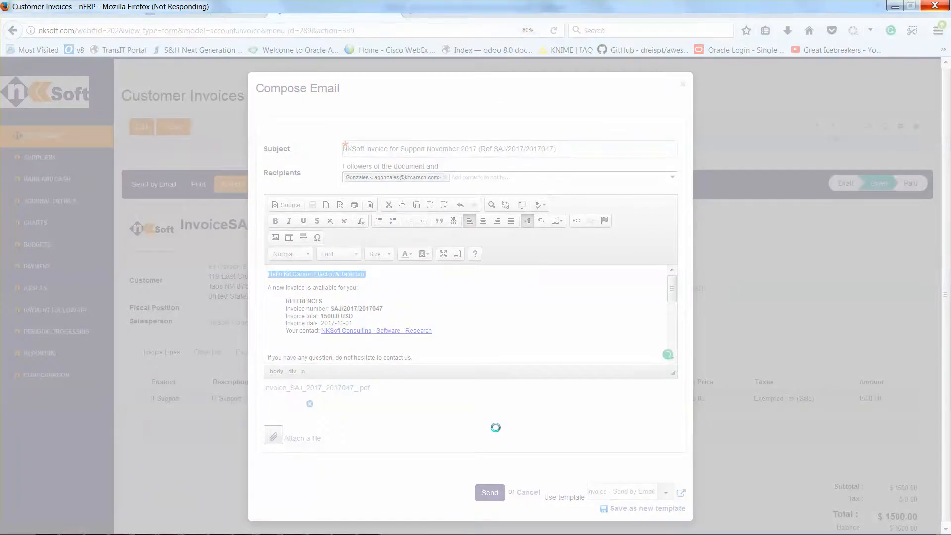
text(Hello, attache)
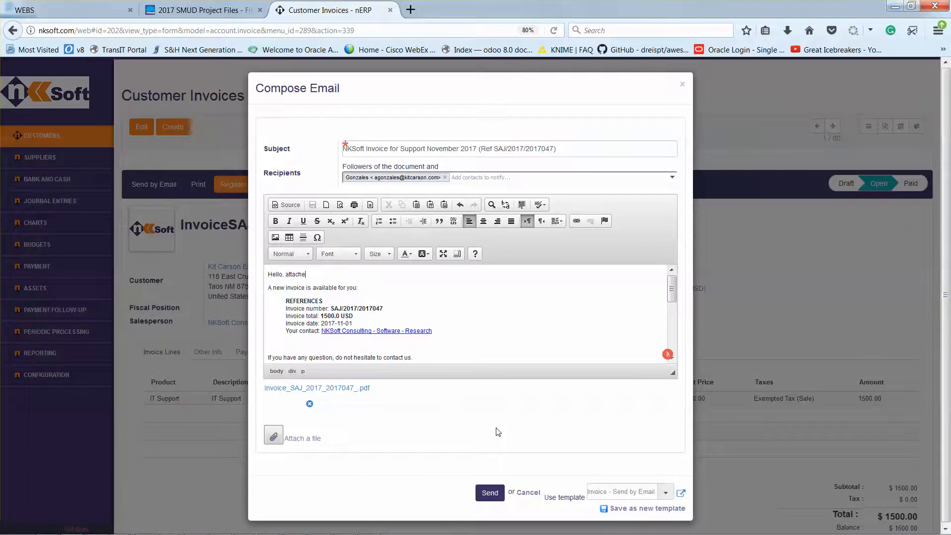
text(d is an invoice for IT sup)
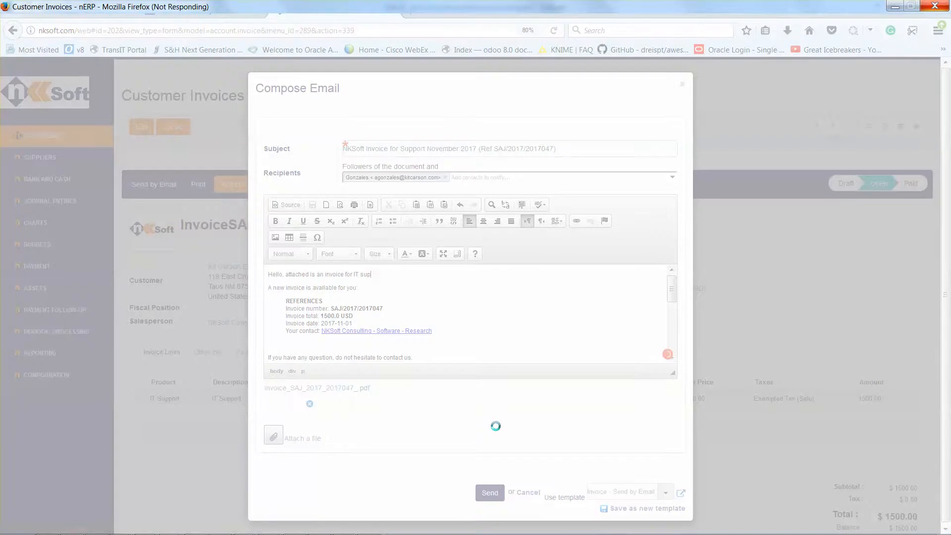
text(port for the month o)
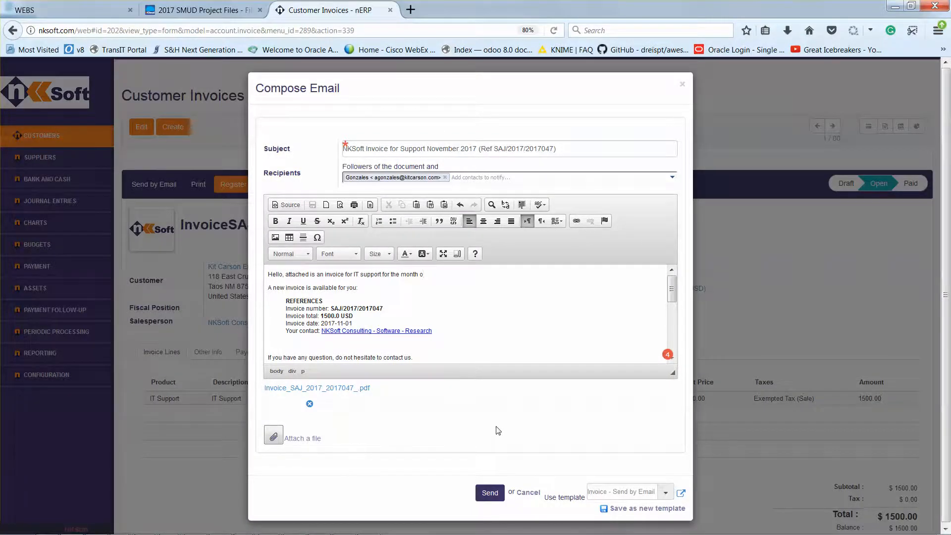
key(BackSpace)
text(Octob)
text(er 2017)
Check the rest of the email body and send the message with the attached invoice PDF
drag(673, 295, 670, 321)
scroll(646, 326, down, 3)
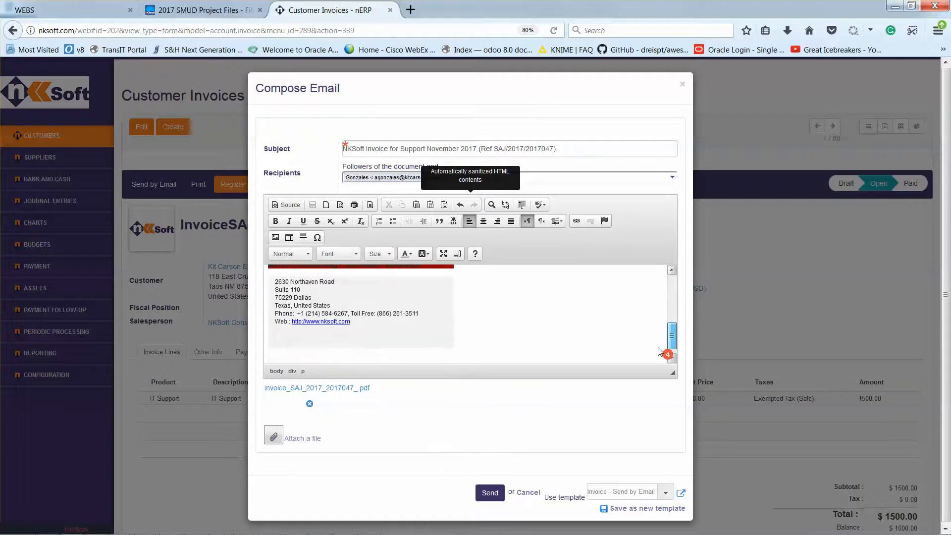
scroll(646, 325, up, 5)
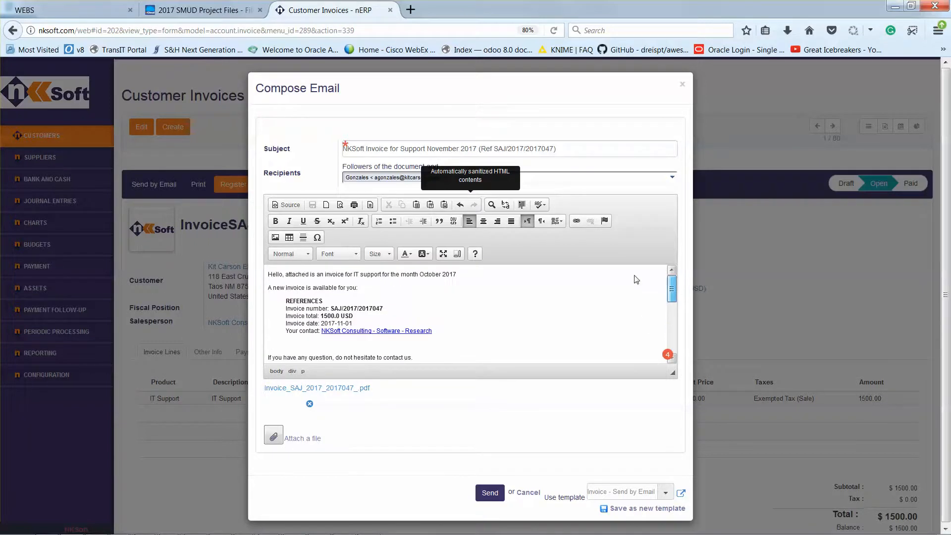
click(490, 494)
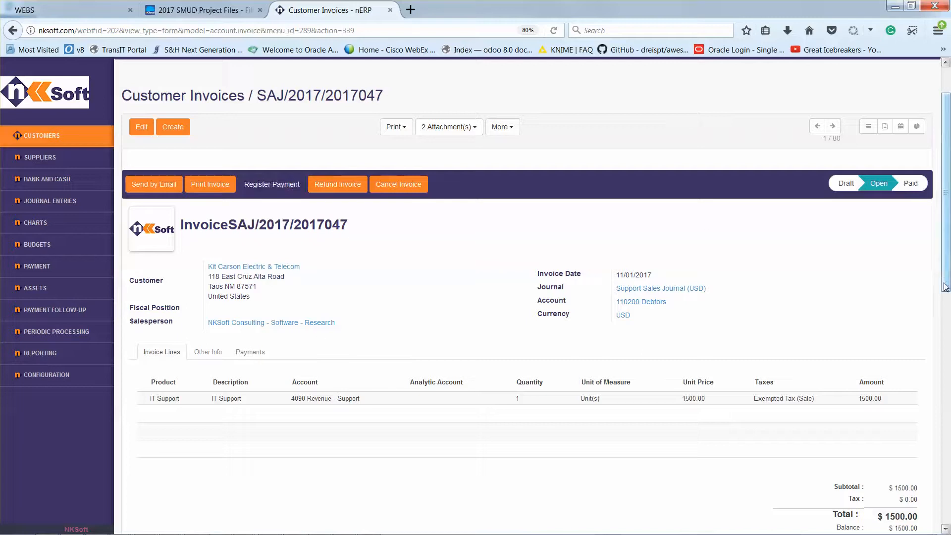
Review the invoice's message and communication history for the email that was sent
scroll(945, 274, down, 7)
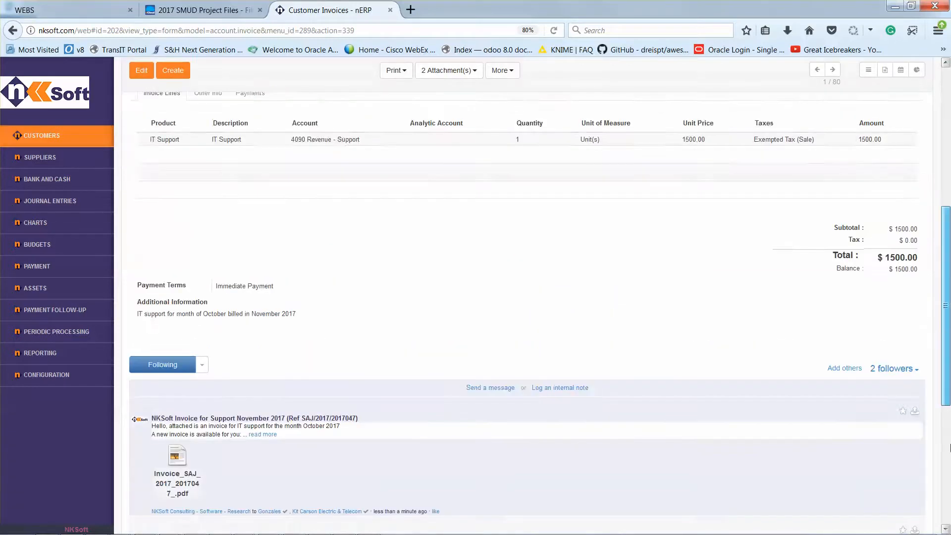
scroll(950, 473, down, 3)
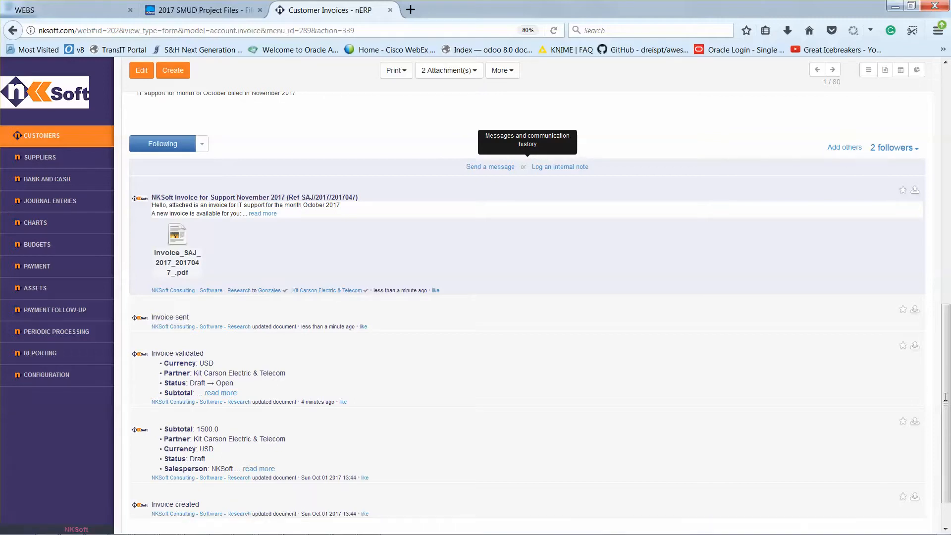
drag(947, 398, 948, 83)
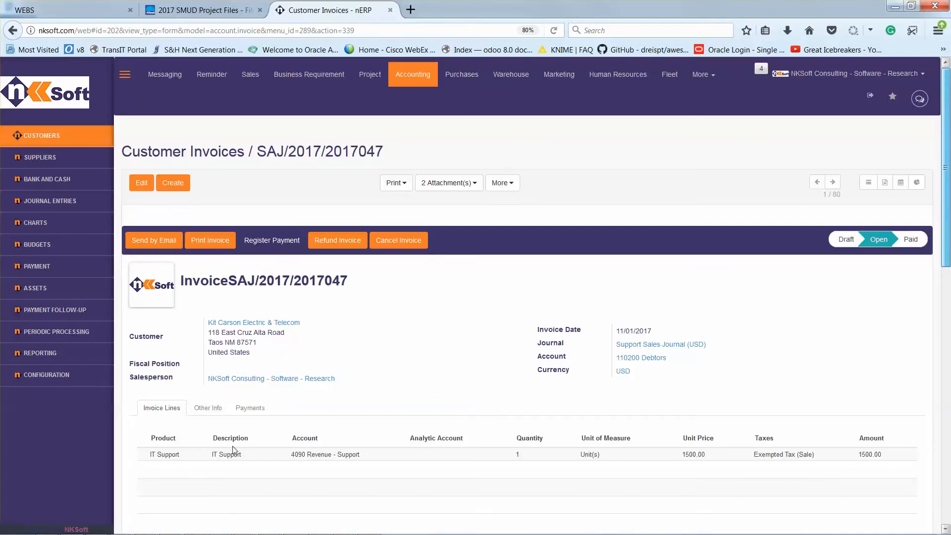
mouse_move(299, 534)
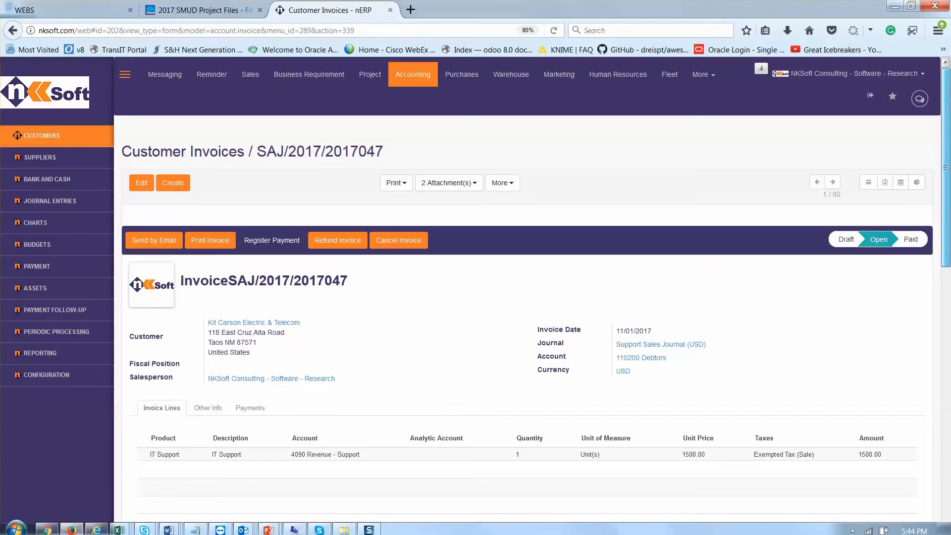
mouse_move(371, 528)
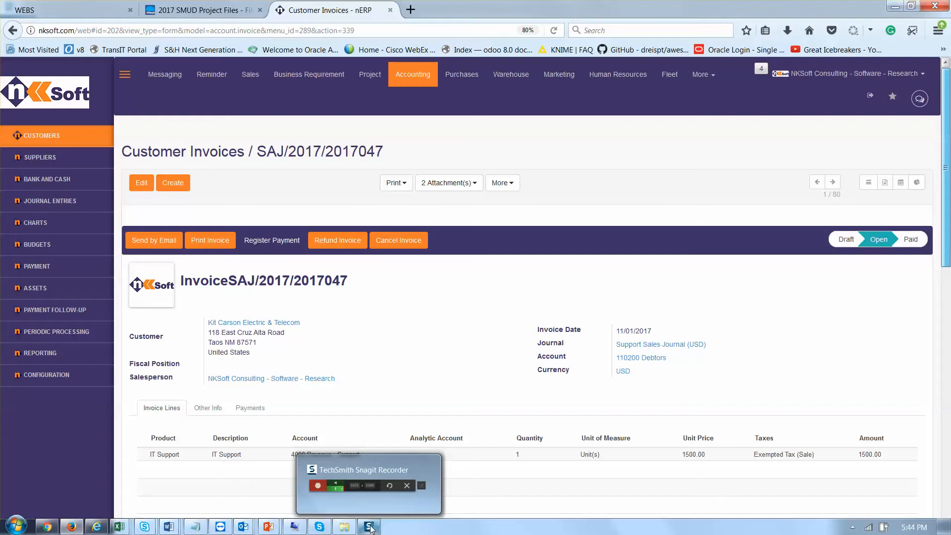